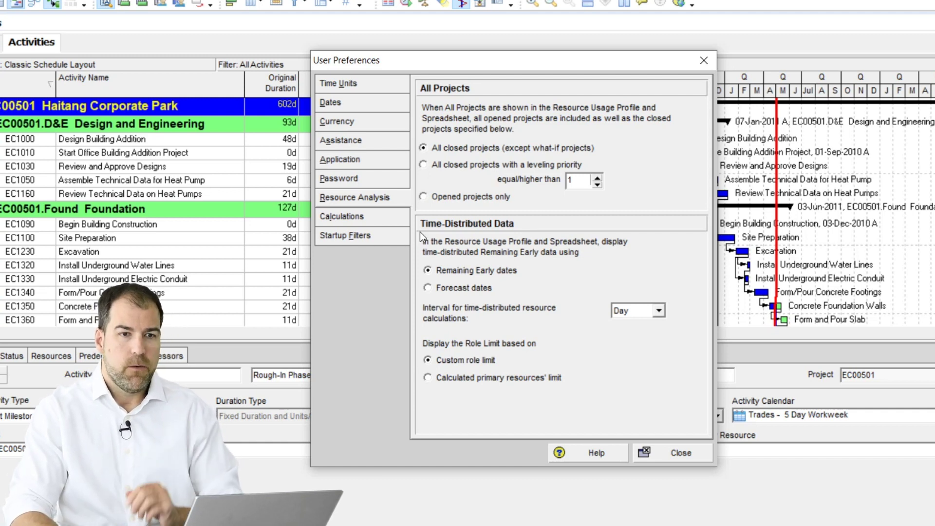
# - Limit the All Projects resource analysis preference to opened projects only and close the user preferences
pyautogui.click(457, 198)
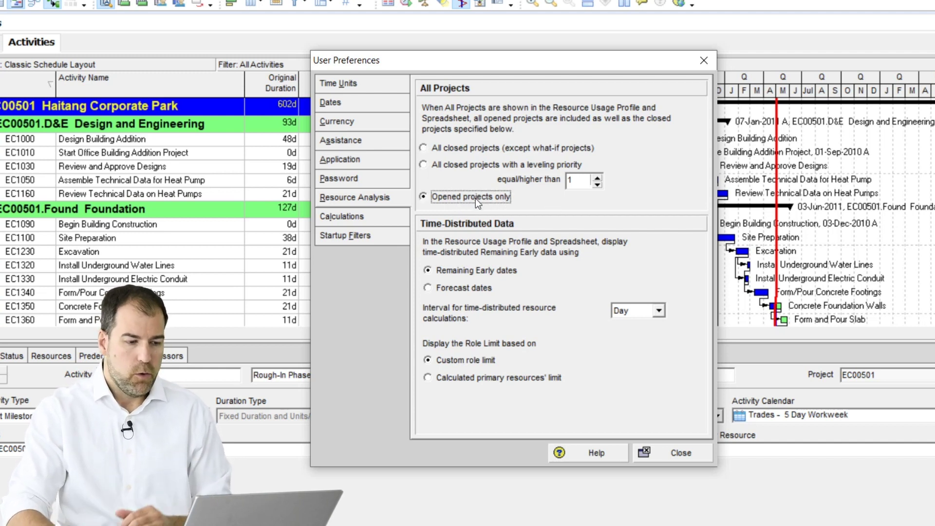
pyautogui.click(666, 454)
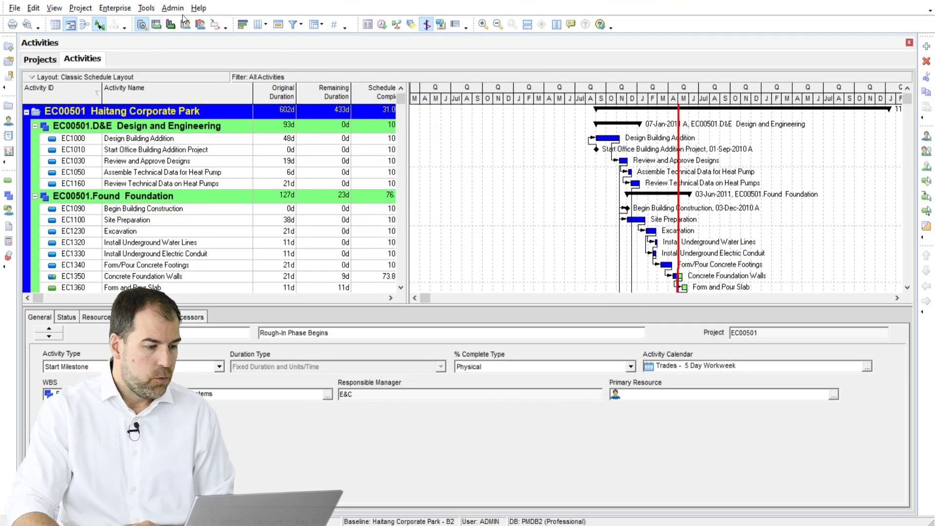
# - Show the Resource Usage Profile in the bottom layout, enlarge that layout and widen its Resource ID column
pyautogui.click(54, 7)
pyautogui.moveTo(72, 54)
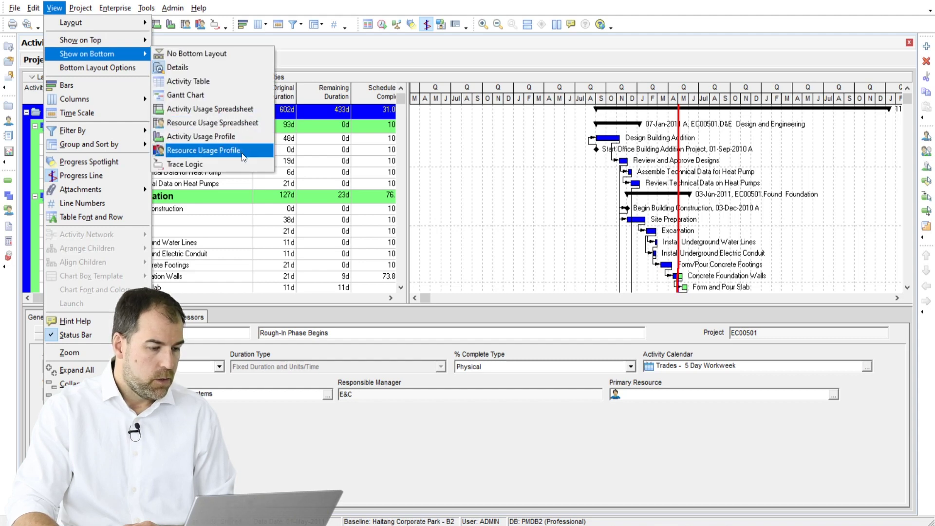
pyautogui.click(242, 153)
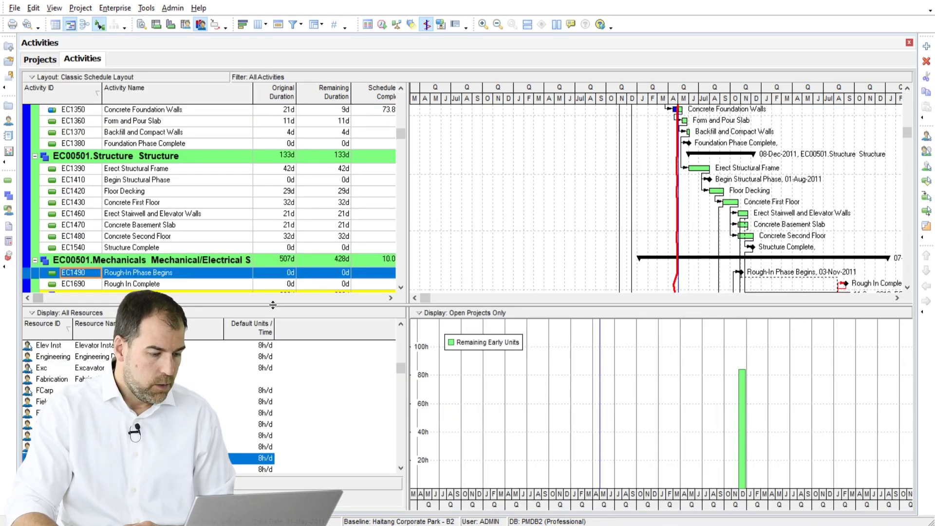
pyautogui.moveTo(276, 304); pyautogui.dragTo(275, 277)
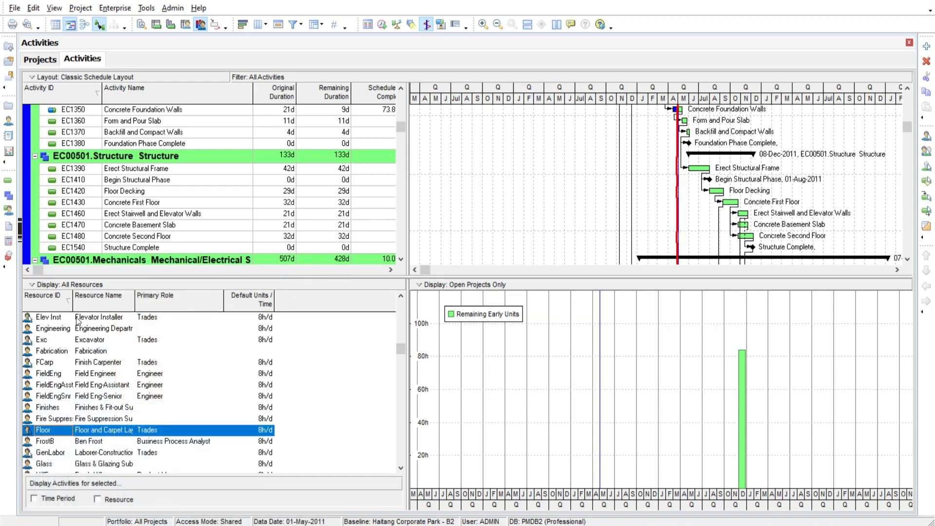
pyautogui.moveTo(74, 305); pyautogui.dragTo(124, 308)
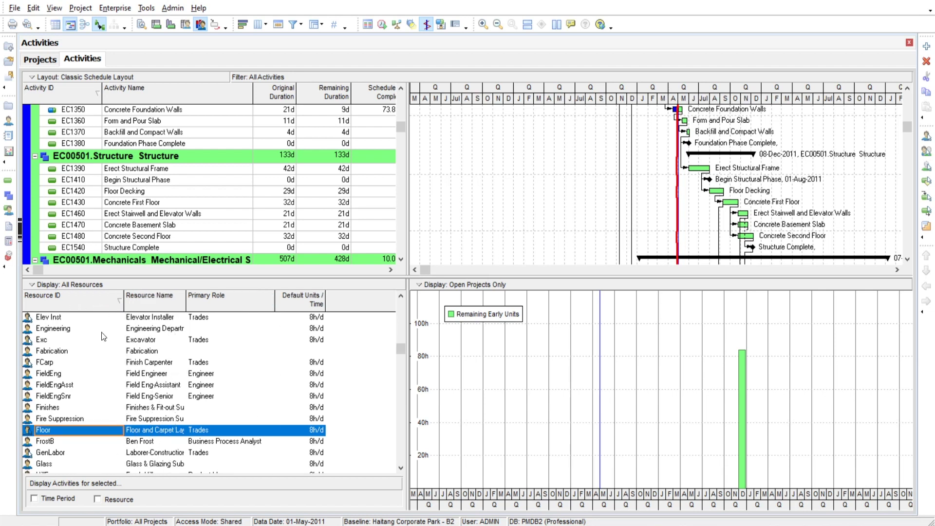
# - Review the usage profiles of the Engineering, Elec and Project Controls resources for open projects
pyautogui.click(56, 330)
pyautogui.scroll(1, 57, 375)
pyautogui.scroll(4, 57, 375)
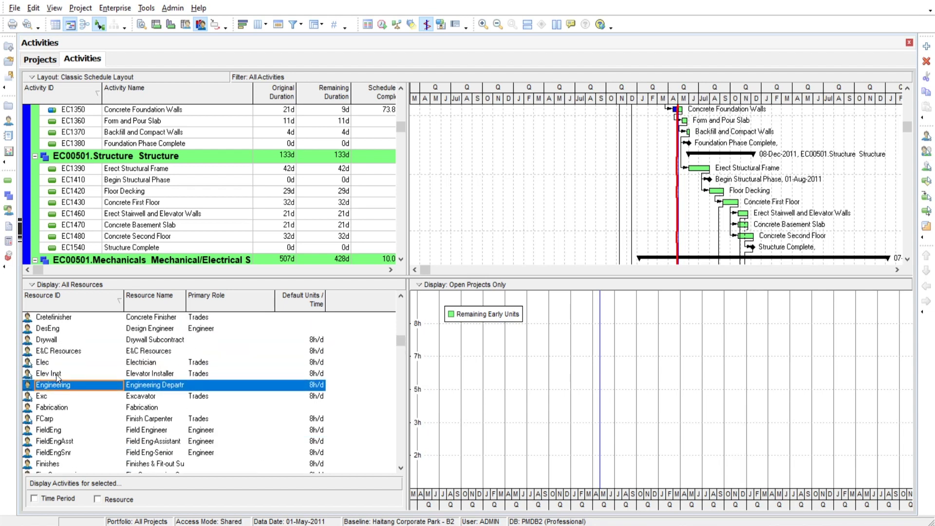
pyautogui.click(57, 363)
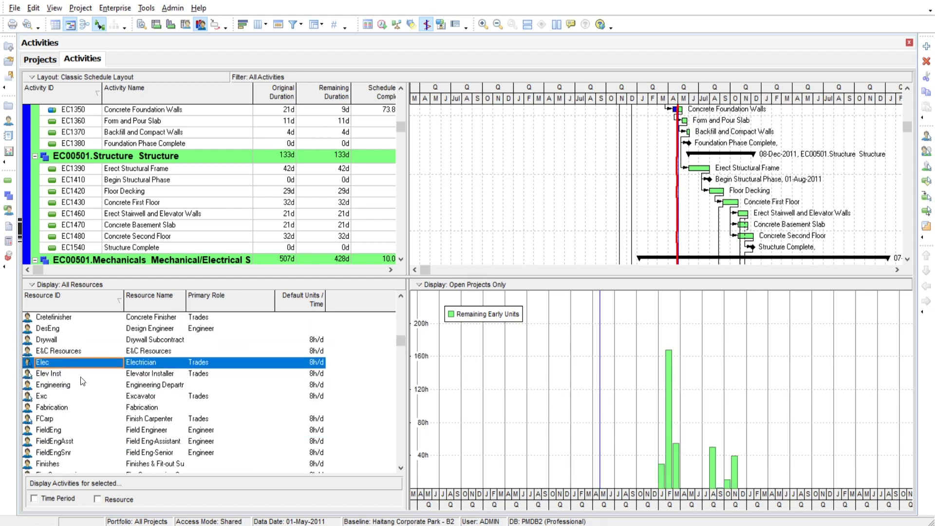
pyautogui.scroll(-8, 103, 402)
pyautogui.scroll(-10, 105, 420)
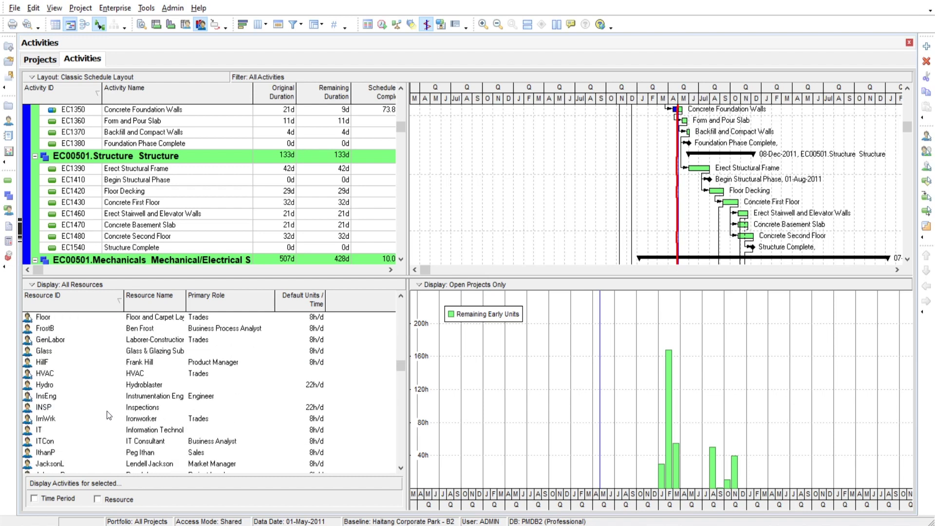
pyautogui.scroll(-6, 101, 404)
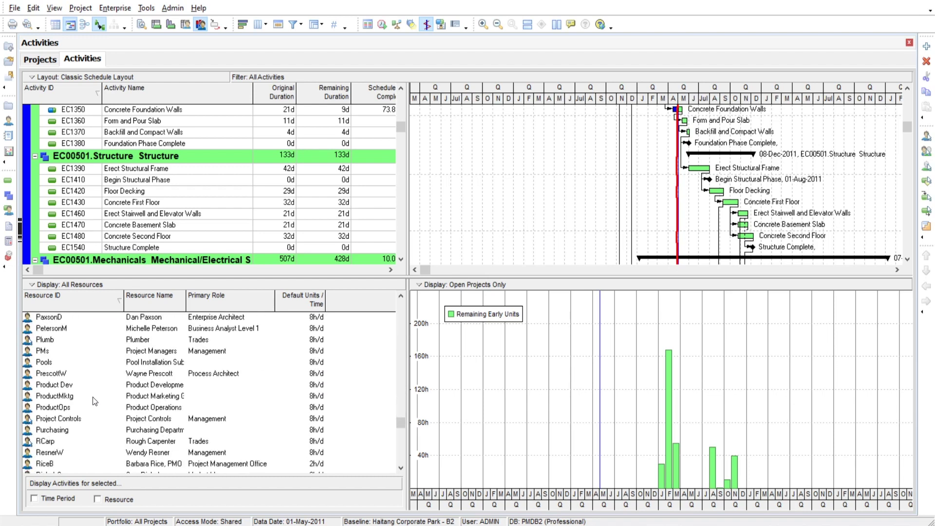
pyautogui.scroll(-1, 95, 400)
pyautogui.click(79, 396)
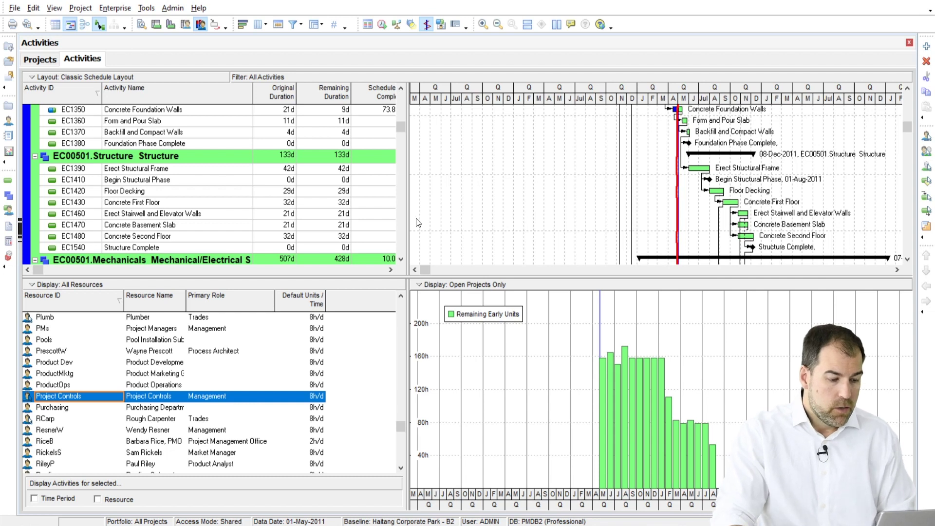
# - Show all projects in the Resource Usage Profile and set the resource analysis preference to all closed projects except what-if projects
pyautogui.click(452, 286)
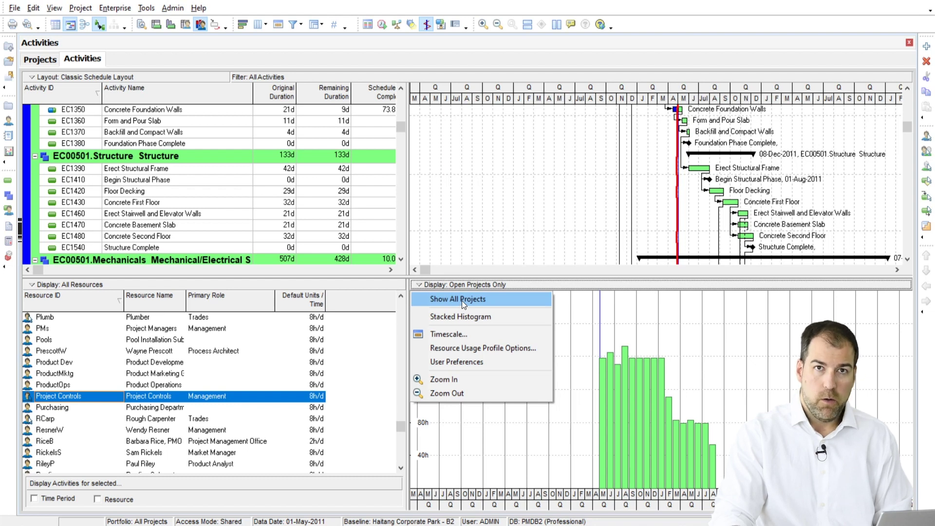
pyautogui.click(464, 301)
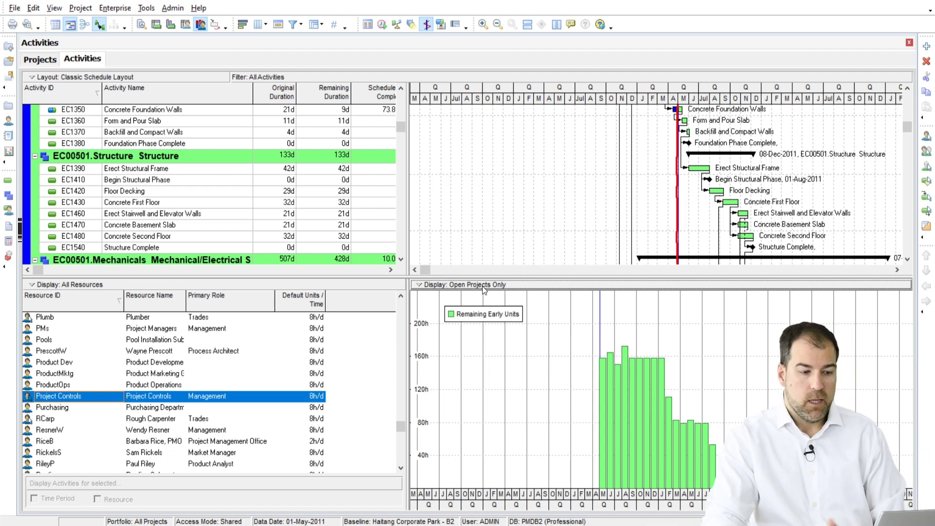
pyautogui.click(484, 290)
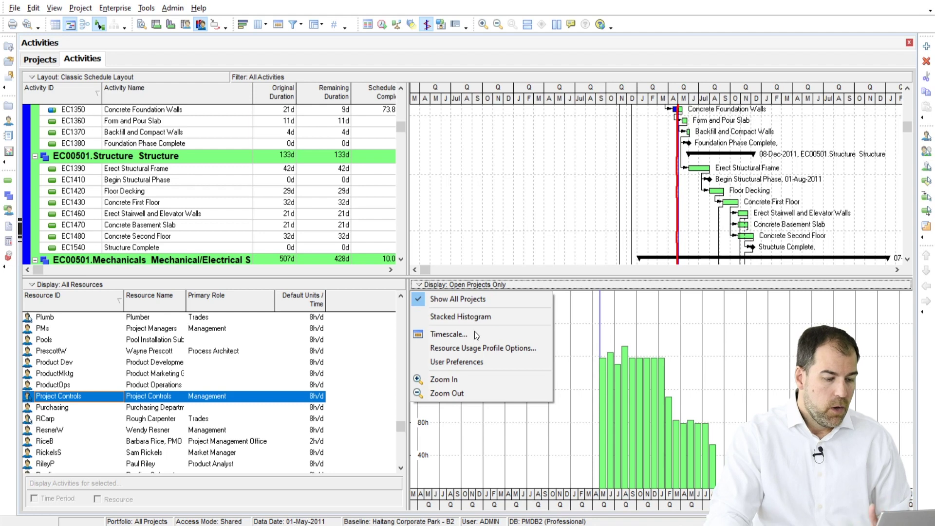
pyautogui.click(457, 361)
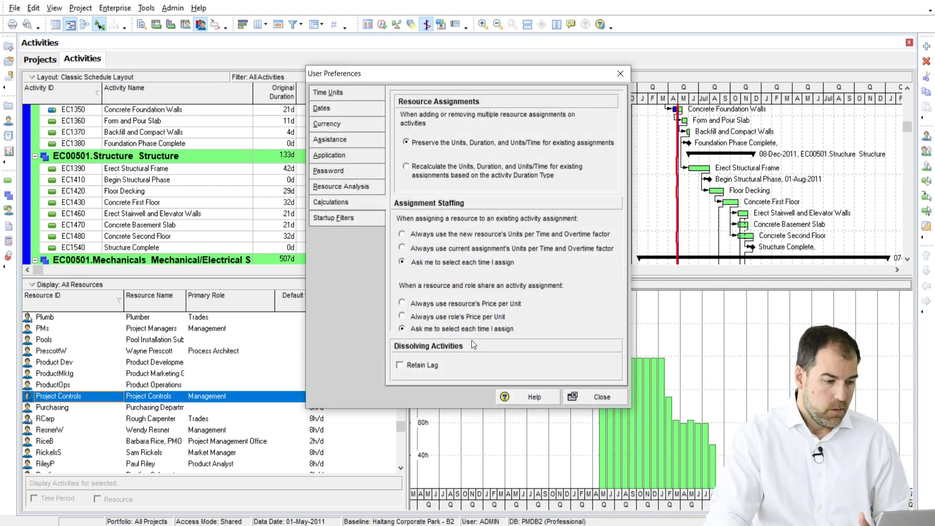
pyautogui.click(338, 188)
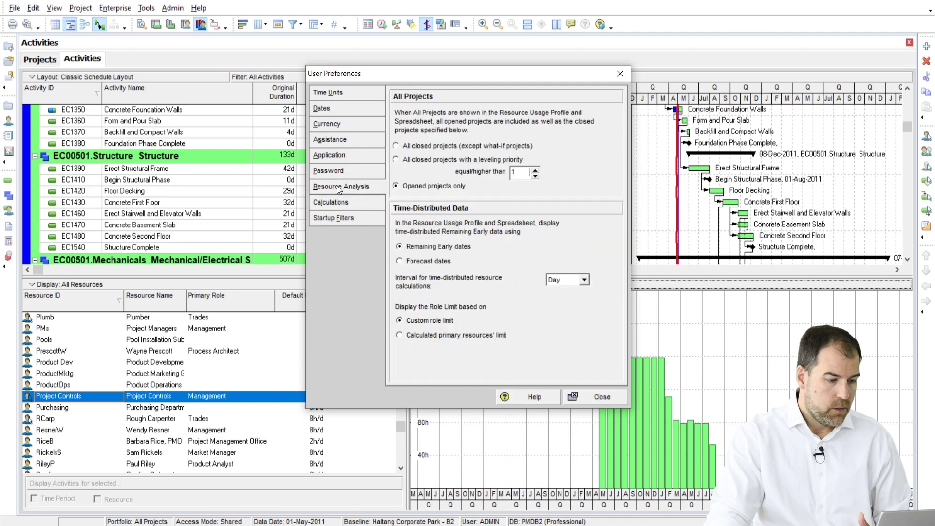
pyautogui.moveTo(427, 73); pyautogui.dragTo(196, 13)
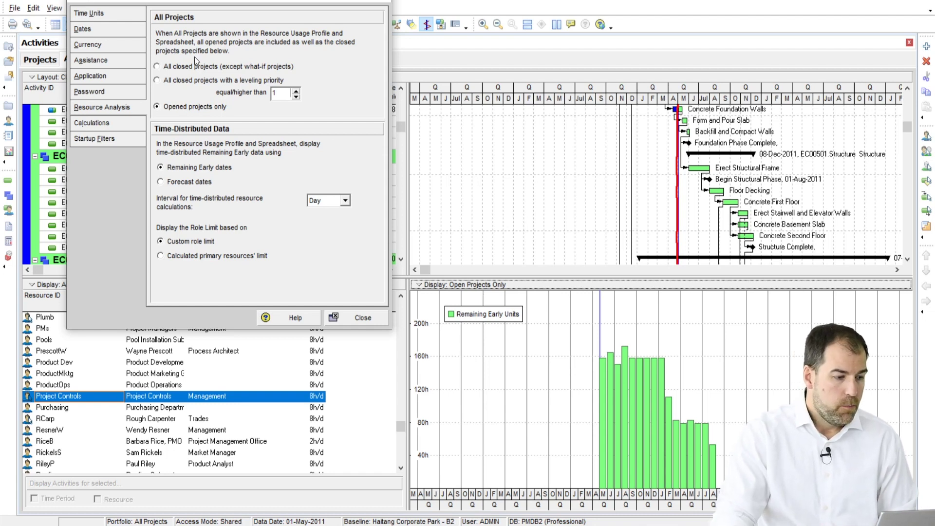
pyautogui.click(183, 67)
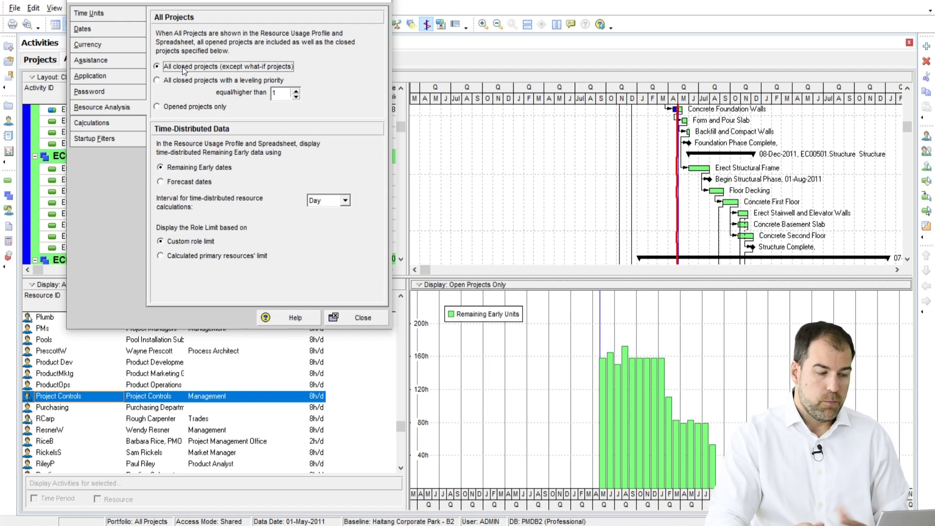
pyautogui.click(361, 318)
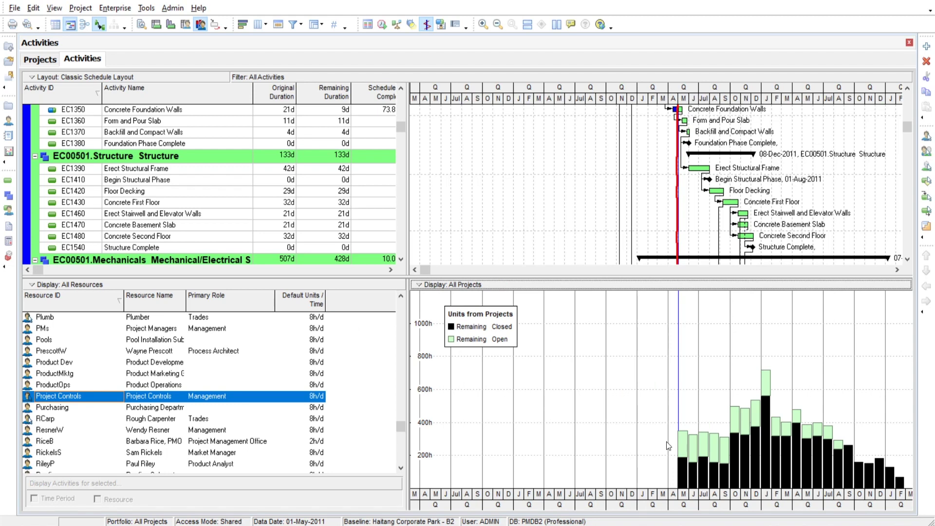
# - Examine the Open vs. Closed Projects colours for the remaining bars in the Resource Usage Profile options
pyautogui.moveTo(712, 505); pyautogui.dragTo(583, 494)
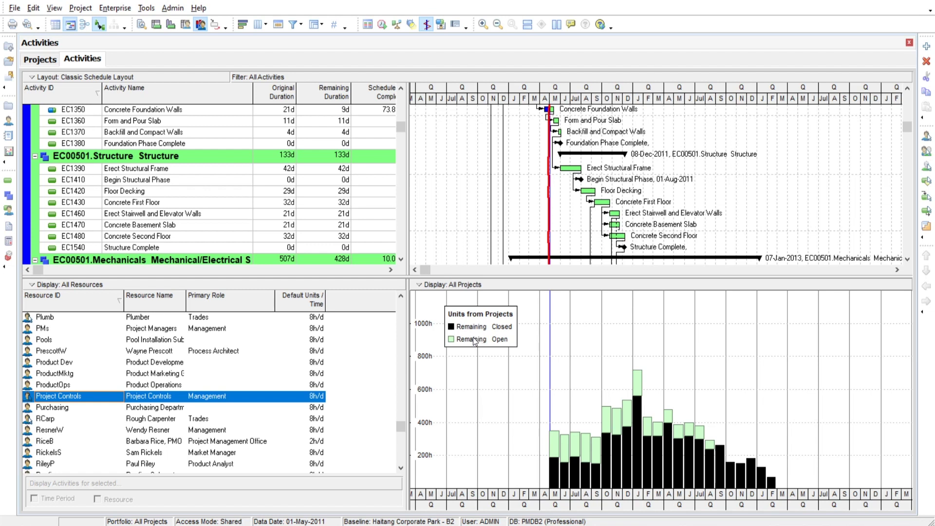
pyautogui.click(503, 285)
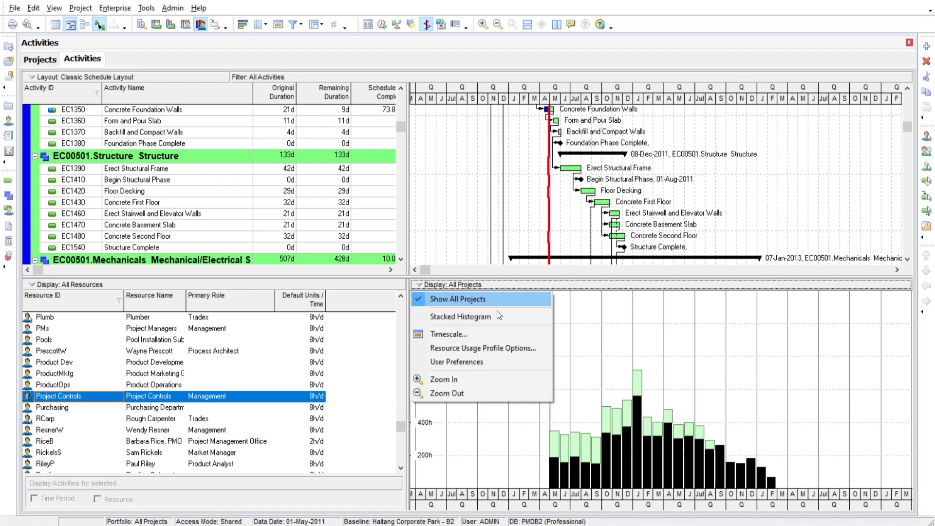
pyautogui.click(489, 348)
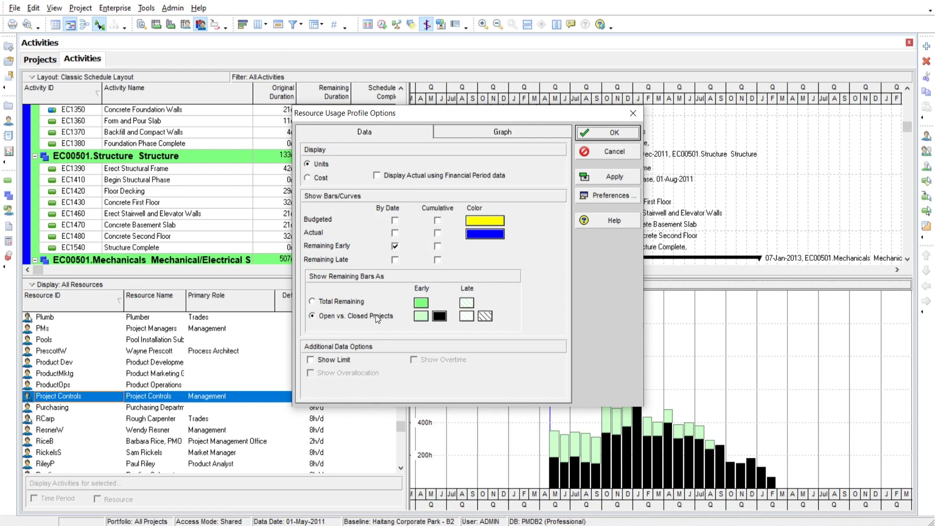
pyautogui.click(440, 317)
pyautogui.click(607, 134)
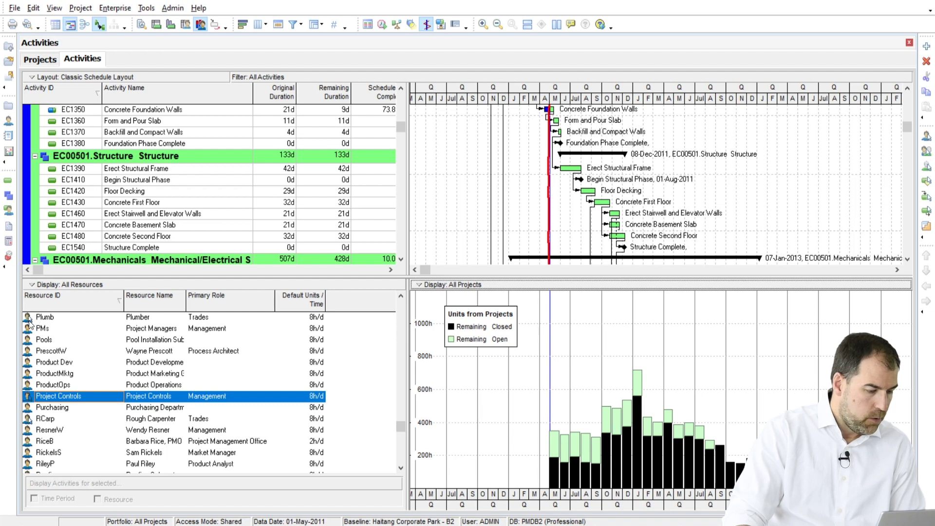
# - Compare the all-projects usage profiles of the Plumb, Pools and Process Architect resources, ending on Pools
pyautogui.click(54, 319)
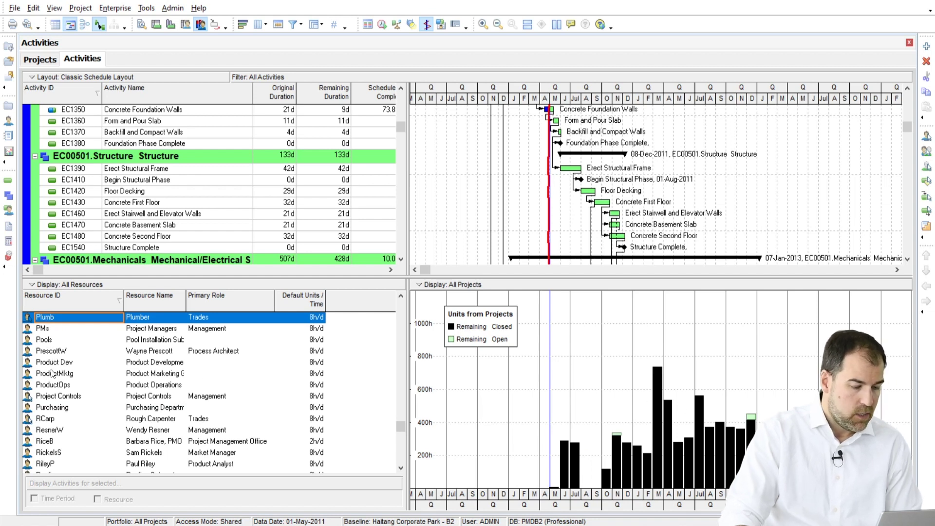
pyautogui.click(49, 340)
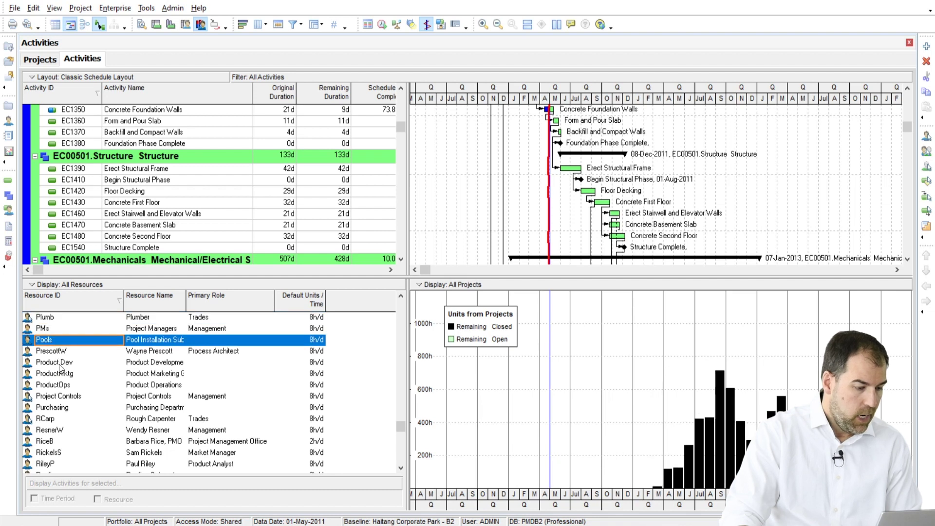
pyautogui.click(52, 353)
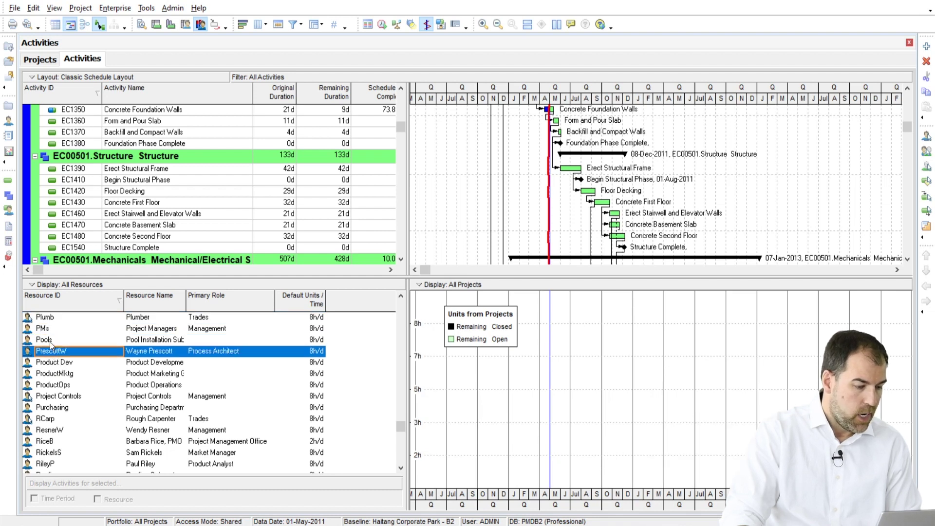
pyautogui.click(50, 341)
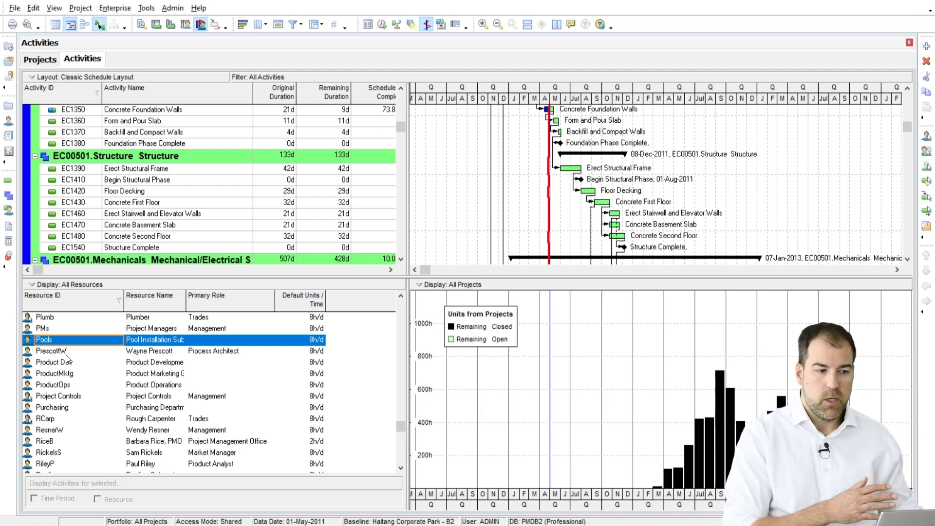
# - Try the resource analysis option for closed projects with leveling priority equal/higher than 1, and restore all closed projects except what-if projects
pyautogui.rightClick(413, 292)
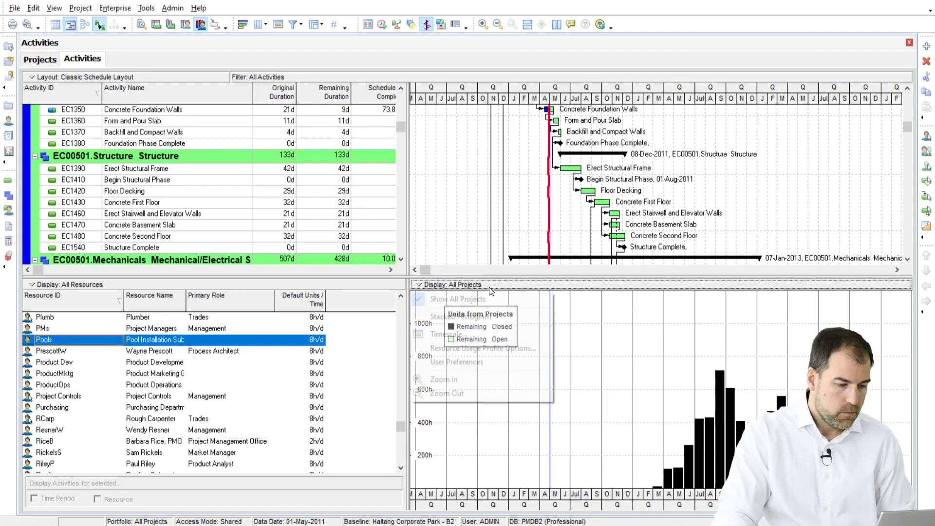
pyautogui.click(472, 362)
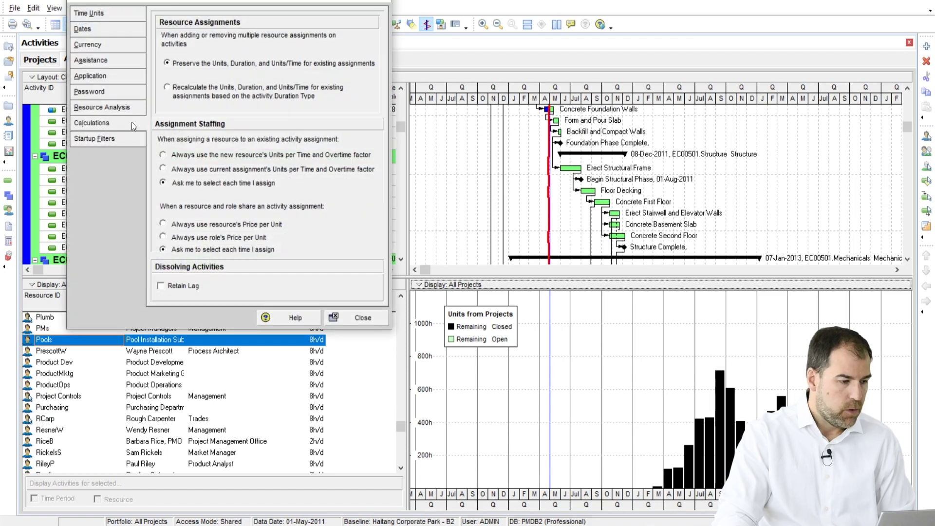
pyautogui.click(101, 107)
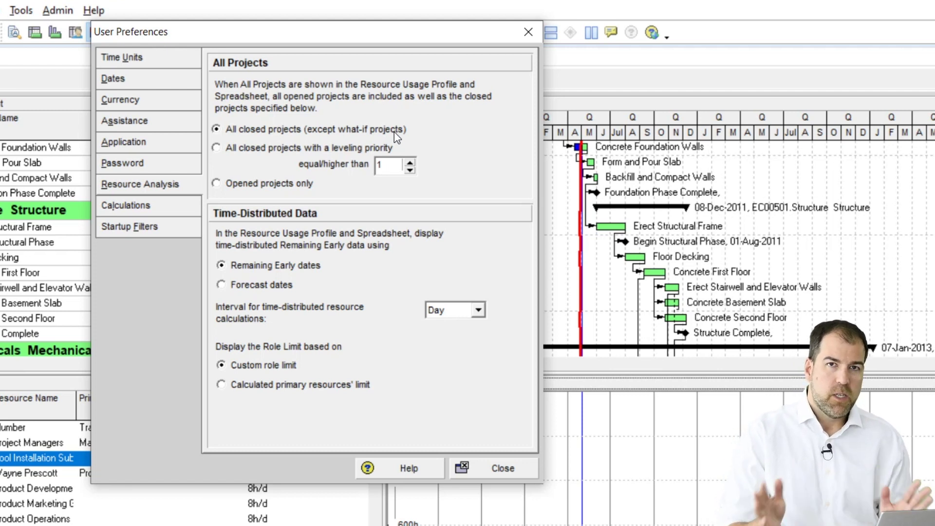
pyautogui.click(249, 147)
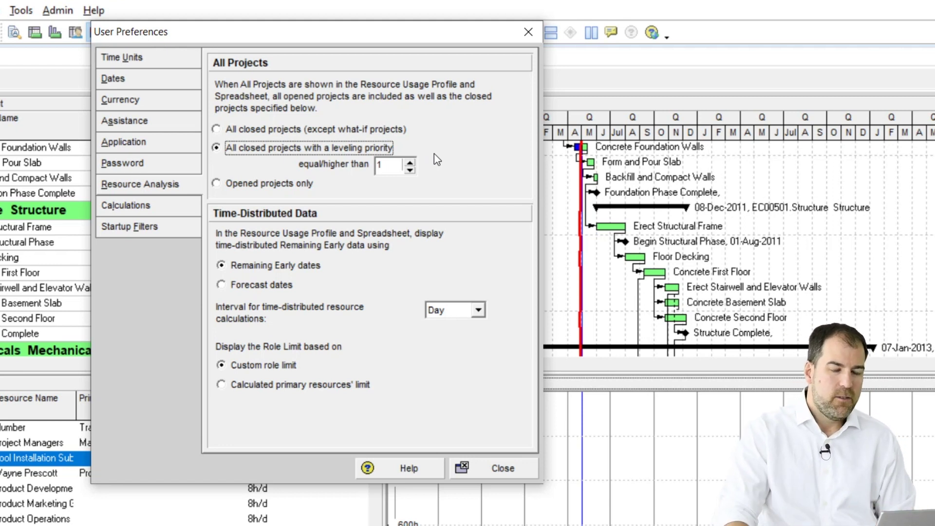
pyautogui.click(308, 129)
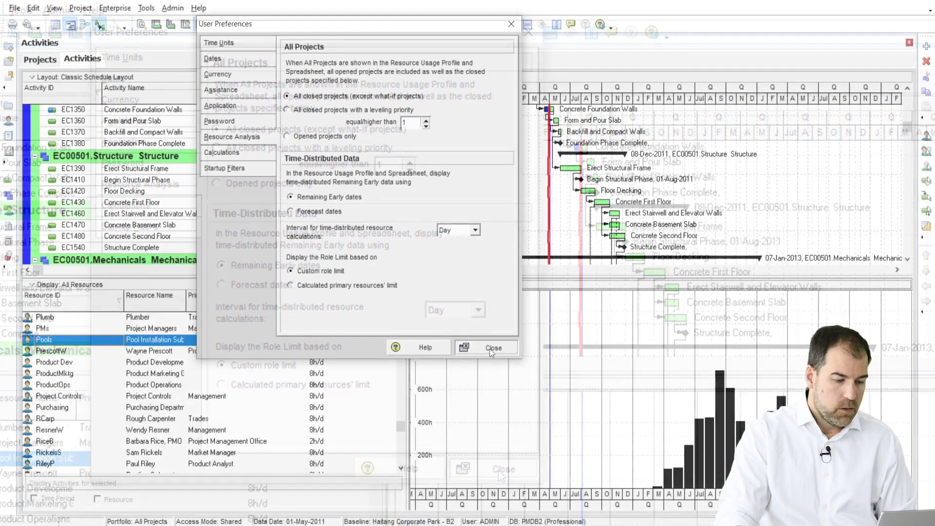
pyautogui.click(490, 349)
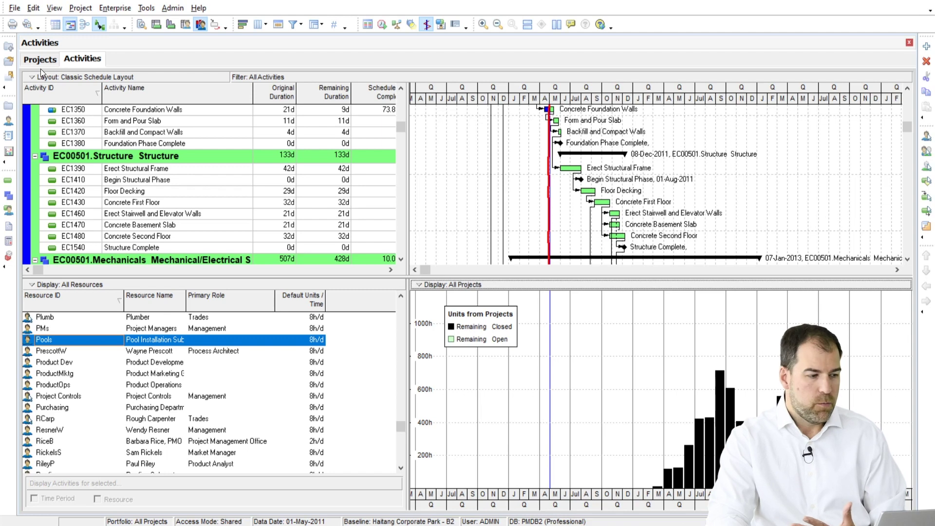
# - Examine the general details and status of the 3D Prototype Project, PROD00516, in the projects list
pyautogui.click(40, 60)
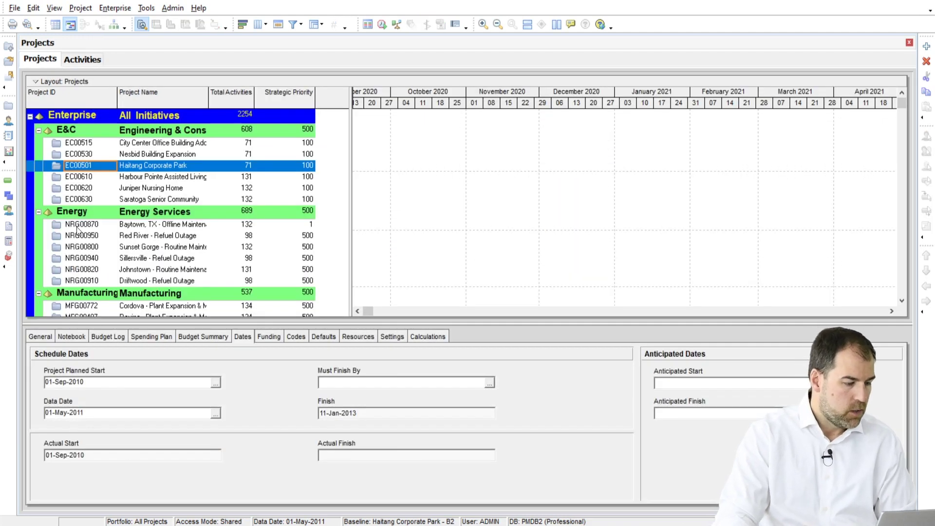
pyautogui.scroll(-6, 154, 299)
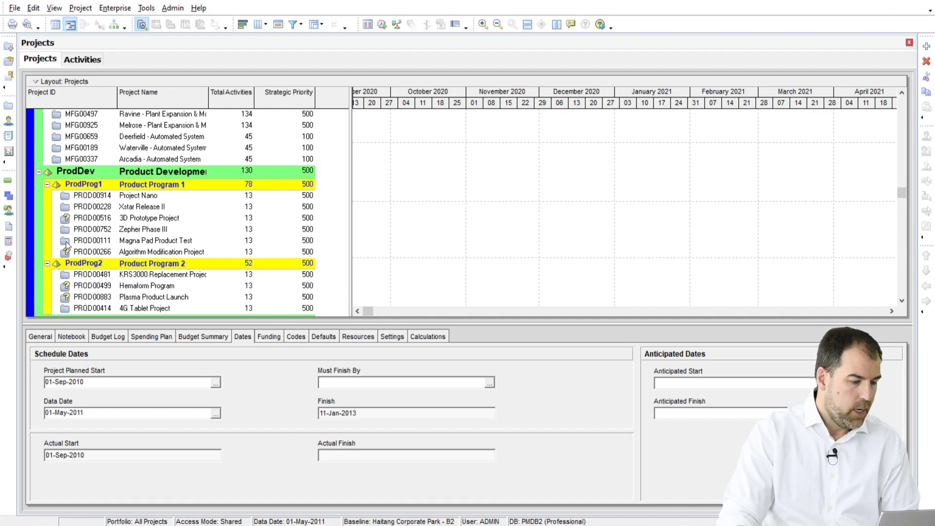
pyautogui.click(88, 220)
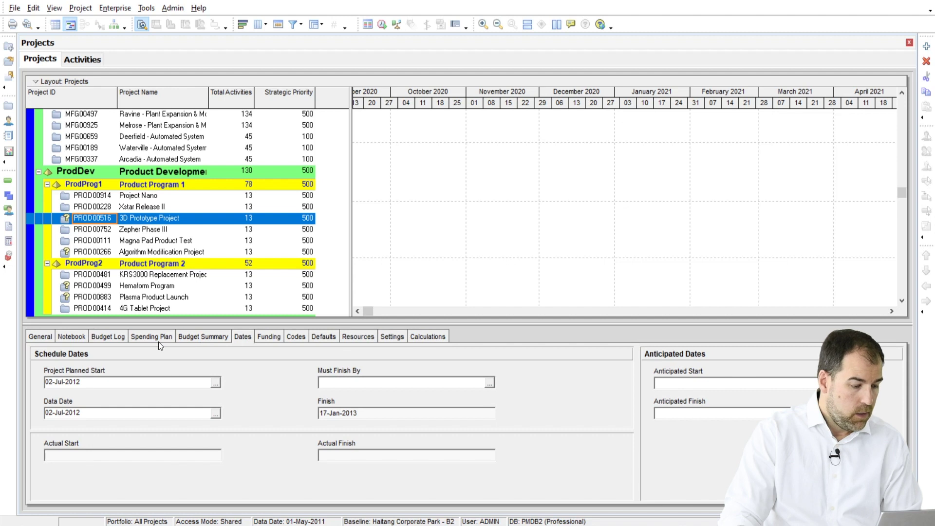
pyautogui.click(37, 337)
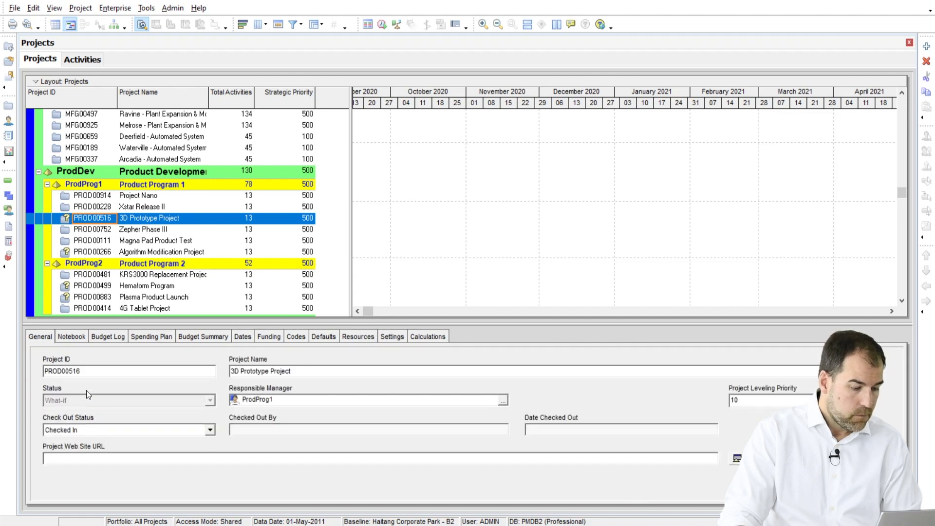